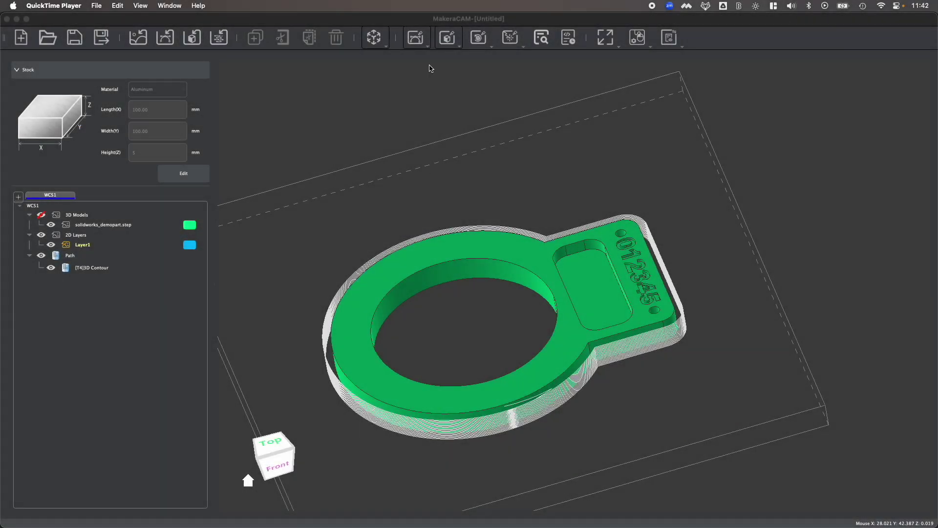
# Browse the 3D Path operations list, zoom in on the part, then show the 2D Path operations list
pyautogui.click(452, 43)
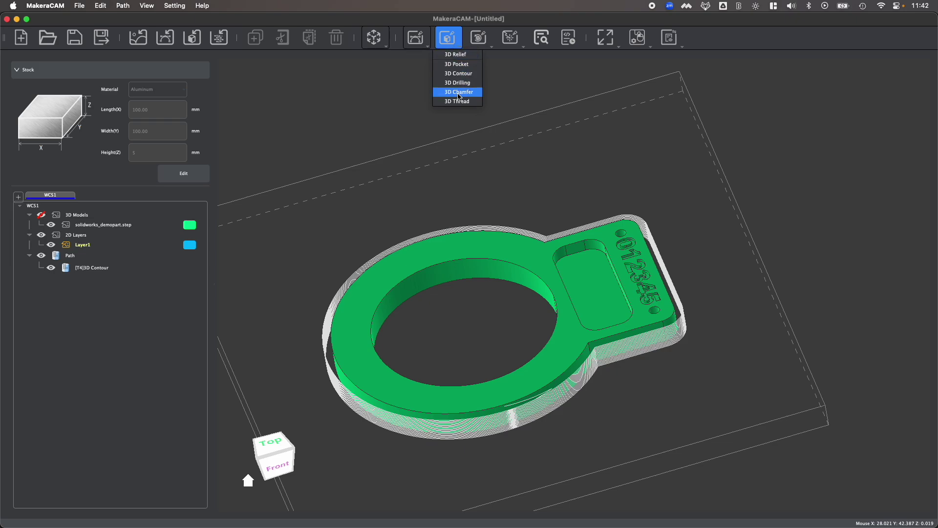
pyautogui.click(552, 208)
pyautogui.scroll(4, 497, 308)
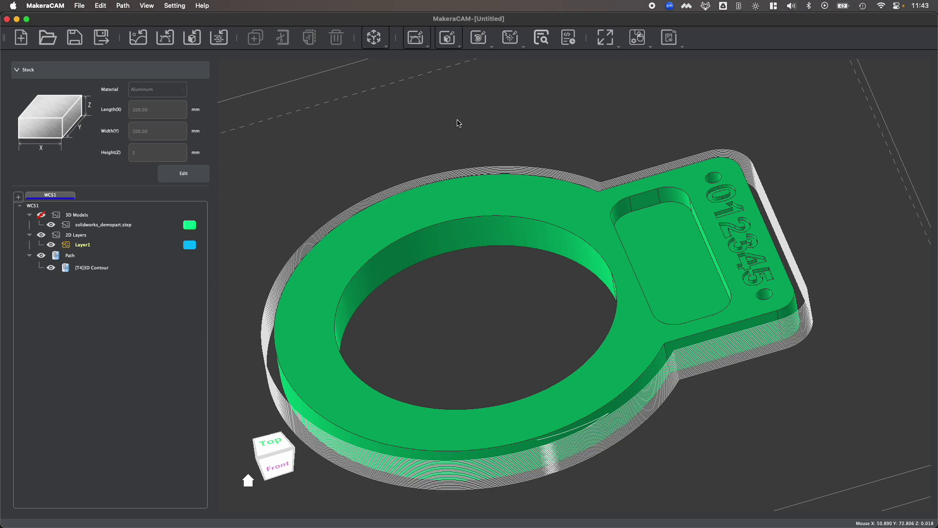
pyautogui.click(417, 43)
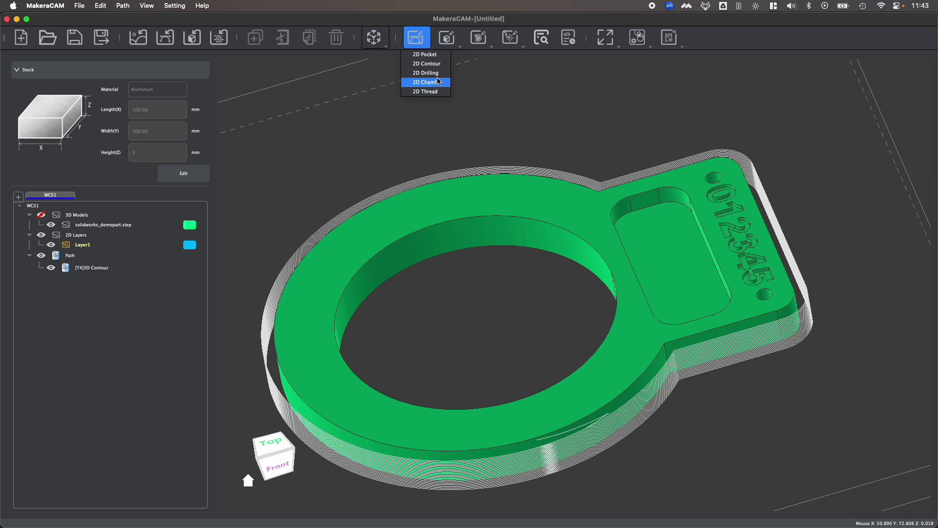
pyautogui.click(488, 118)
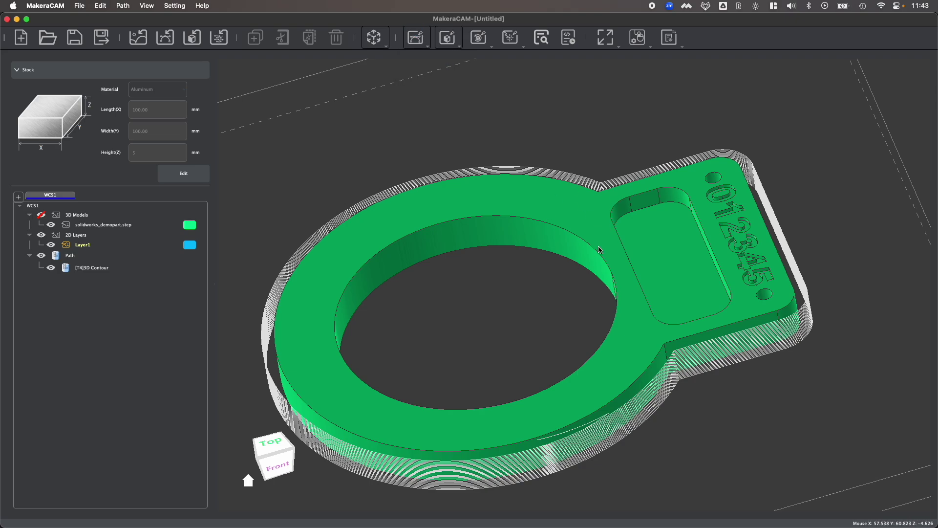
pyautogui.scroll(-5, 589, 216)
pyautogui.scroll(3, 590, 217)
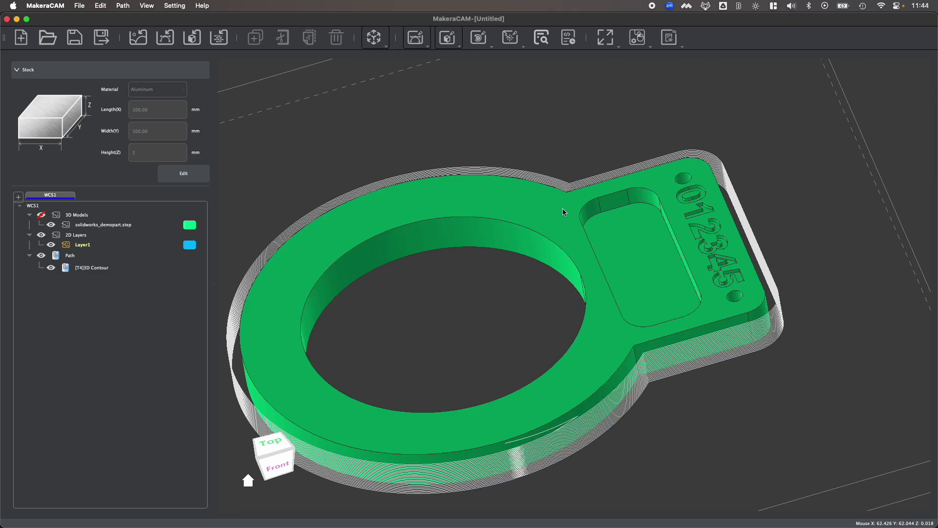
pyautogui.moveTo(513, 189); pyautogui.dragTo(523, 156, button='middle')
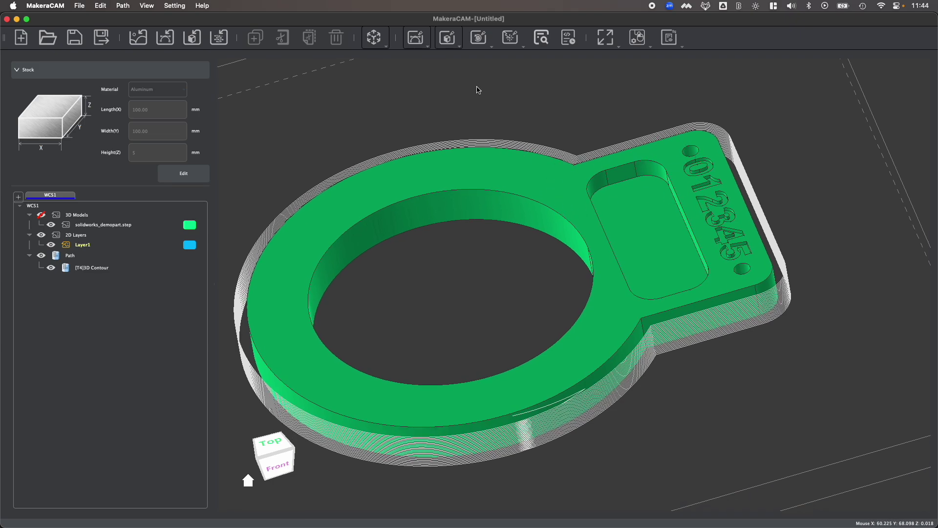
pyautogui.click(447, 39)
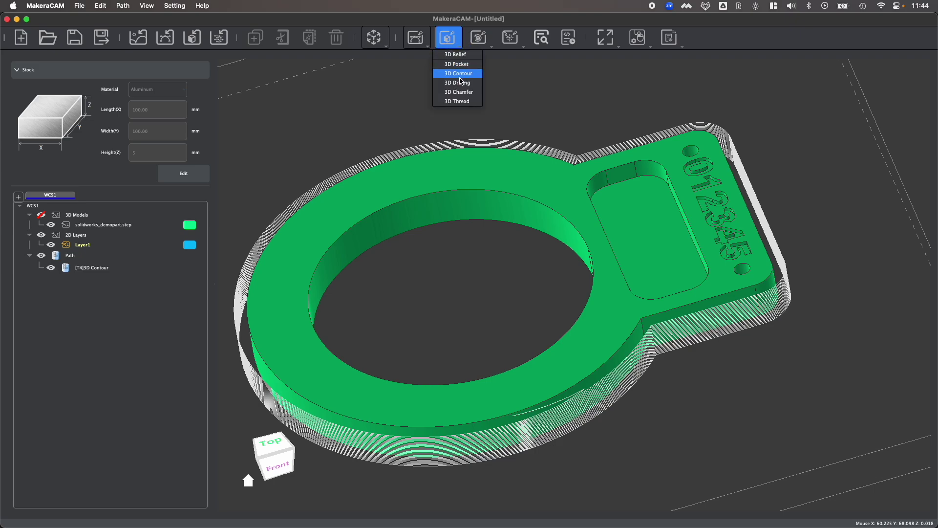
pyautogui.click(463, 44)
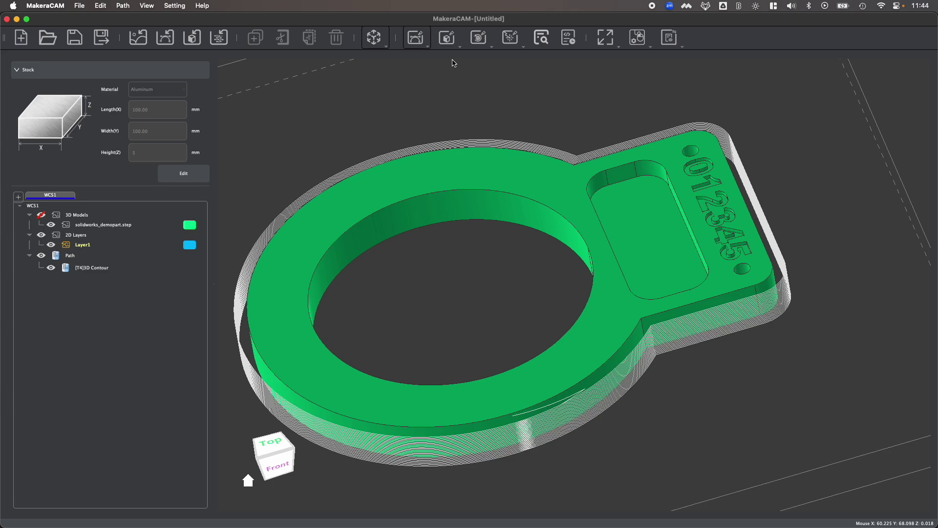
pyautogui.scroll(-3, 480, 89)
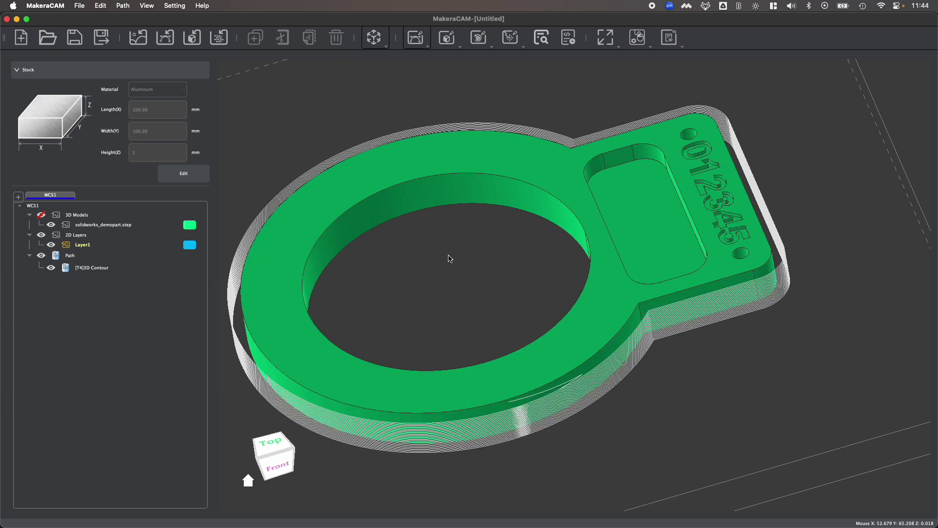
pyautogui.click(269, 442)
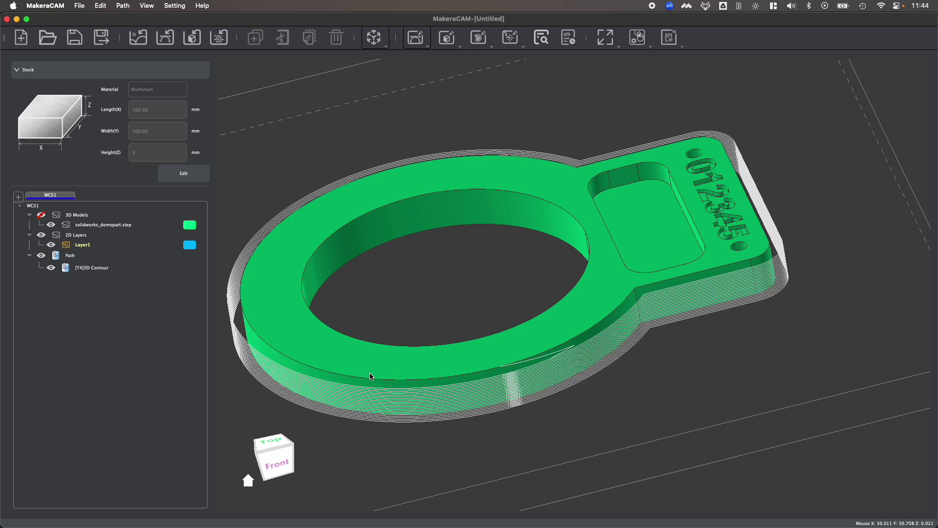
# Hide the [T4]3D Contour toolpath and tilt the view to look down on the part's top
pyautogui.click(105, 270)
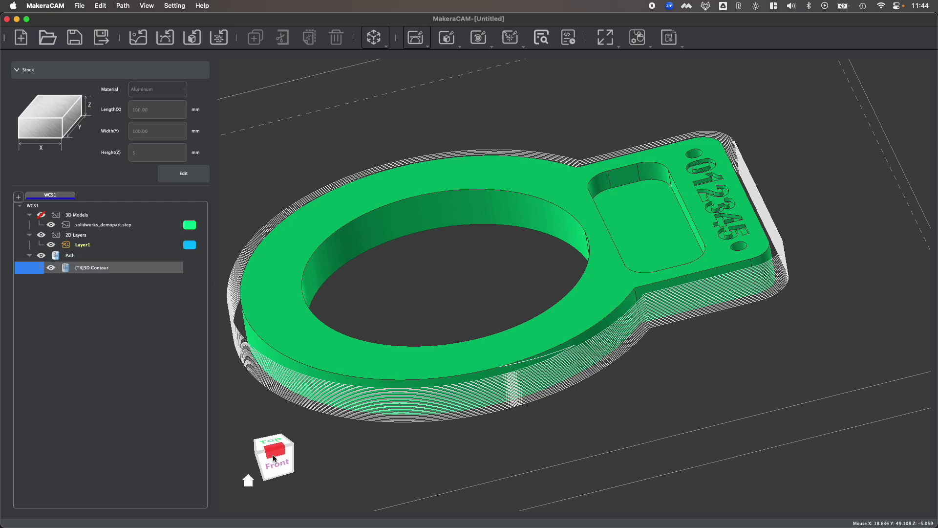
pyautogui.moveTo(273, 461); pyautogui.dragTo(303, 434)
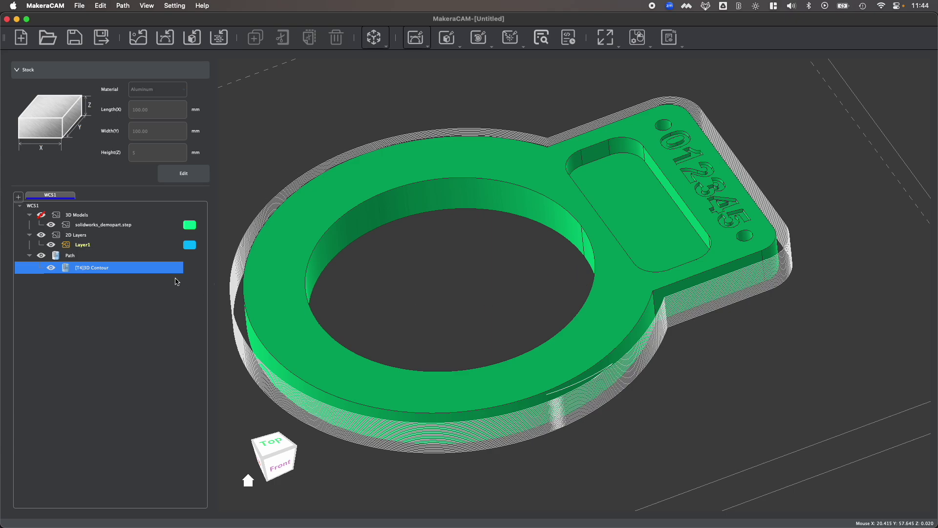
pyautogui.click(50, 267)
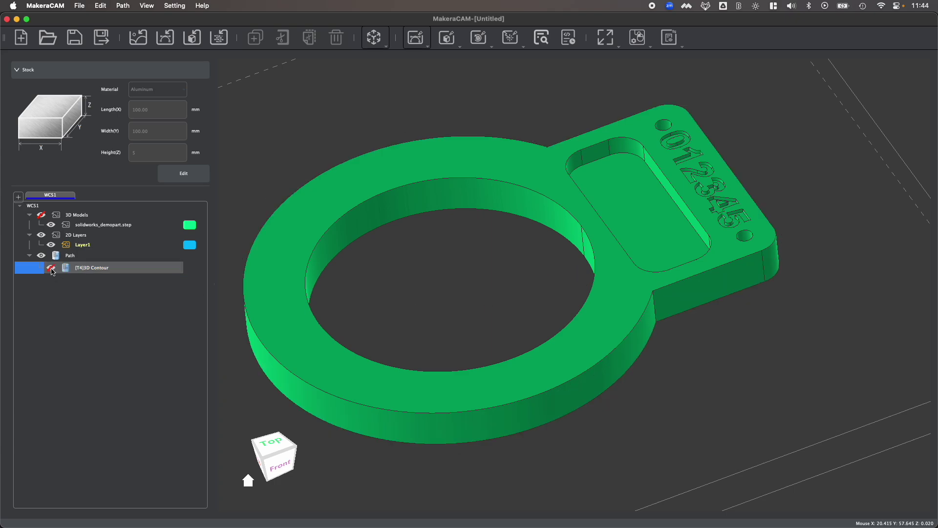
pyautogui.click(273, 468)
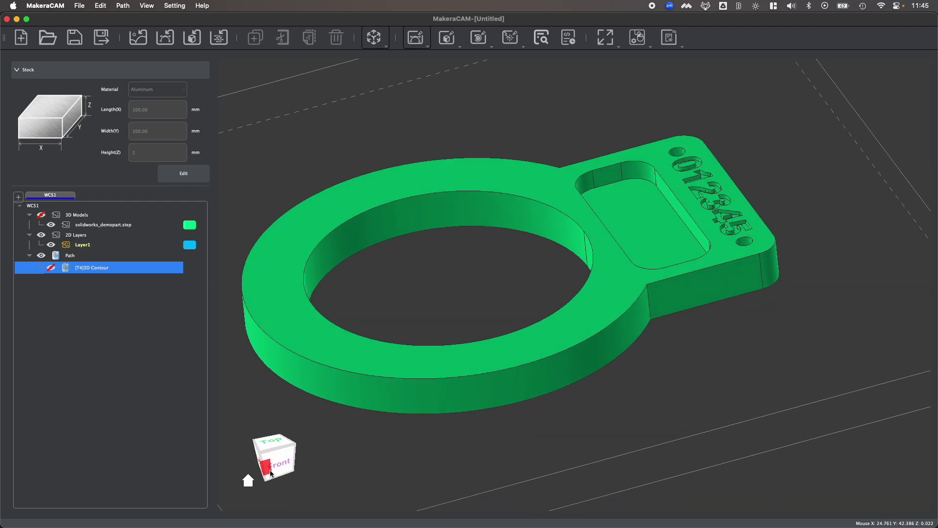
pyautogui.moveTo(272, 460); pyautogui.dragTo(290, 468)
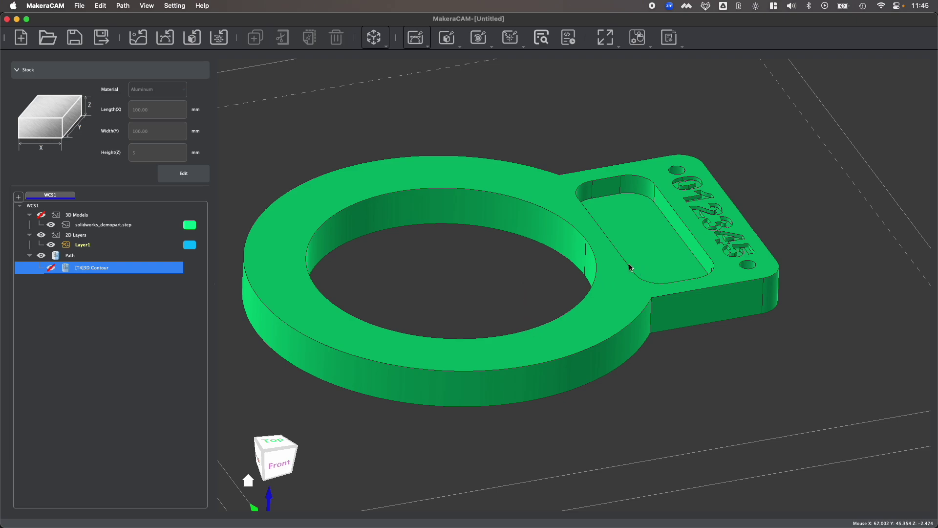
# Start a new 3D Chamfer operation and select the whole part as its target
pyautogui.click(448, 38)
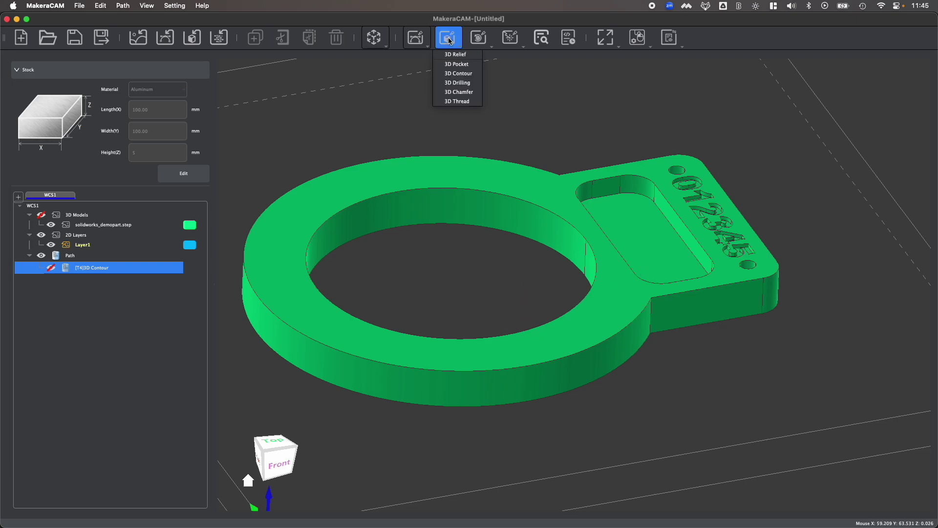
pyautogui.click(468, 92)
pyautogui.scroll(-5, 576, 125)
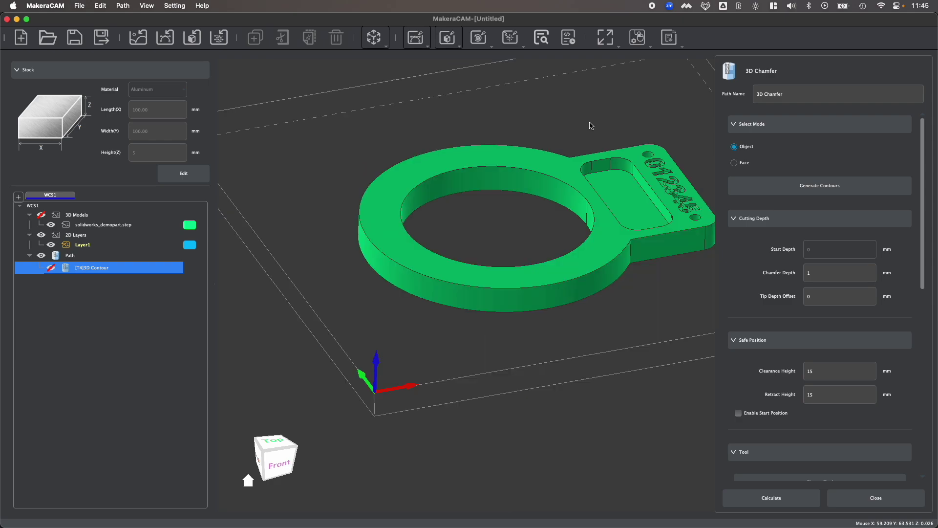
pyautogui.scroll(8, 592, 126)
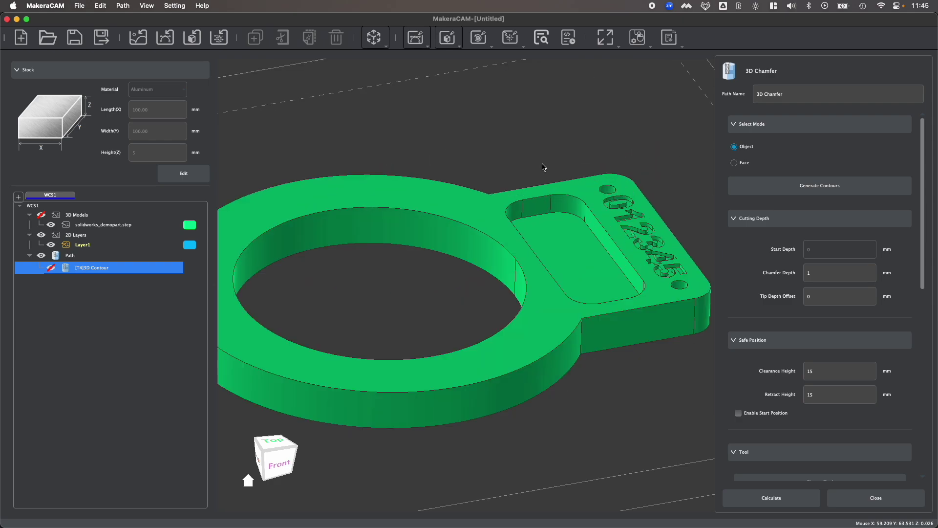
pyautogui.scroll(-3, 545, 169)
pyautogui.click(540, 213)
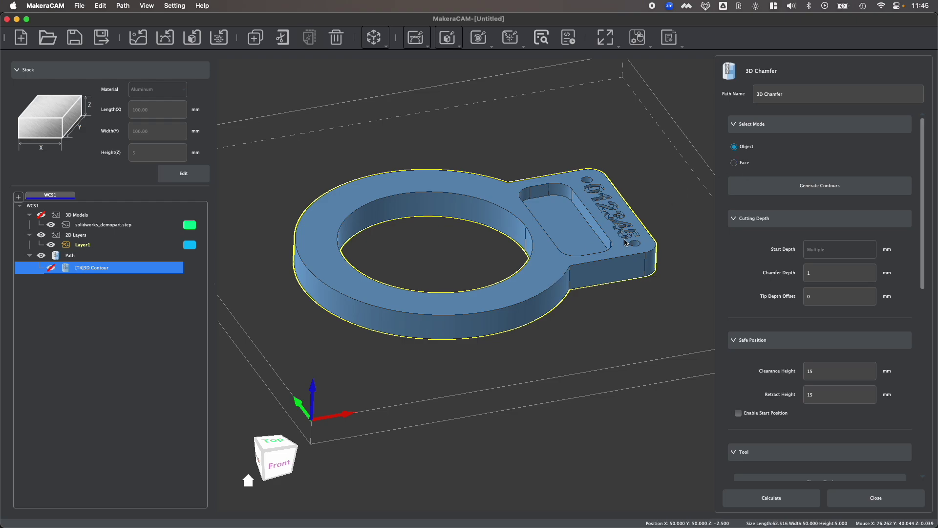
# Try Face mode on the top face, then reselect the whole part in Object mode
pyautogui.click(738, 164)
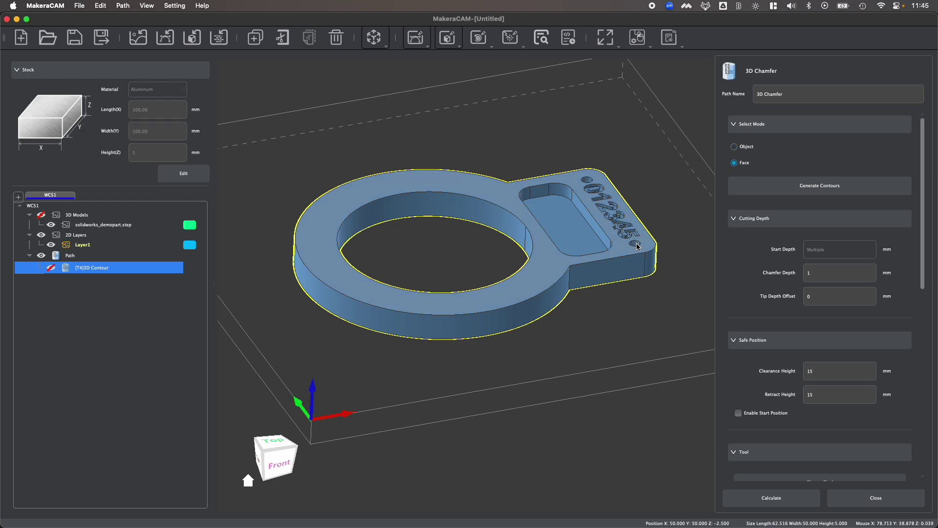
pyautogui.click(627, 266)
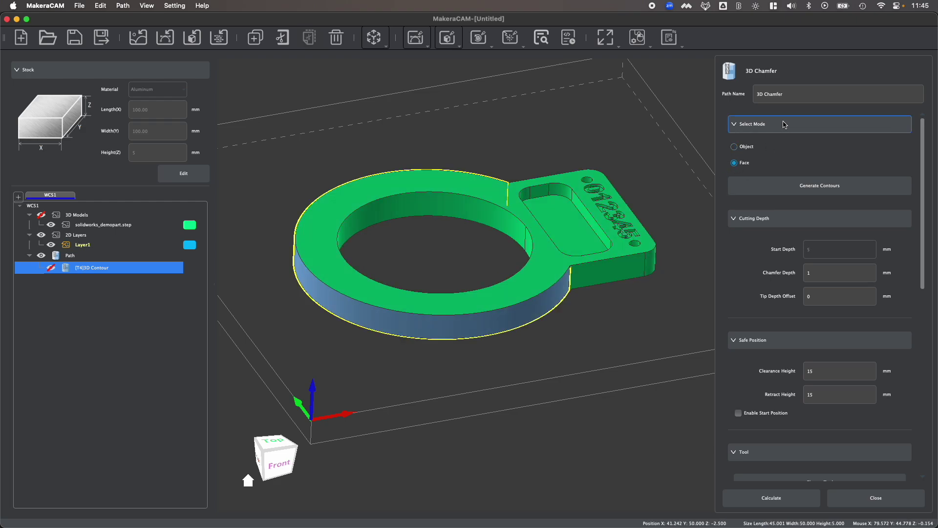
pyautogui.click(734, 147)
pyautogui.click(539, 232)
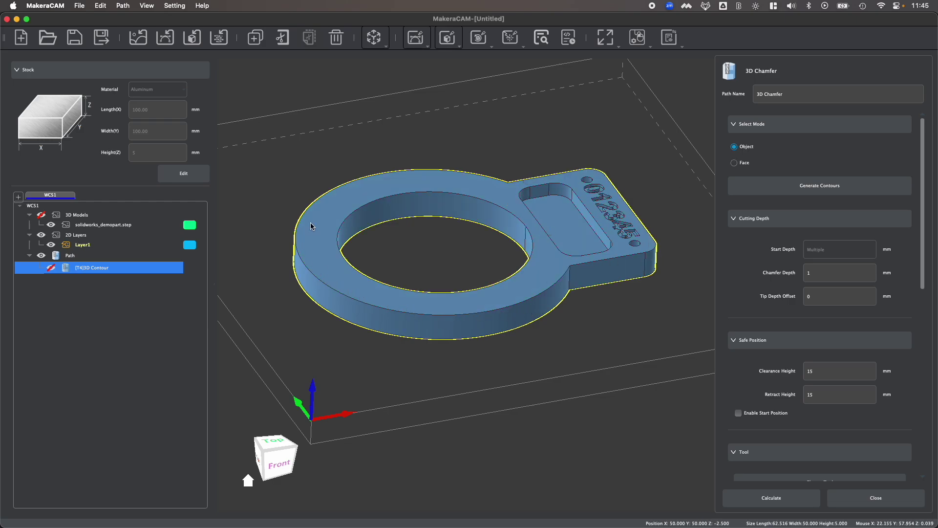
pyautogui.scroll(3, 465, 195)
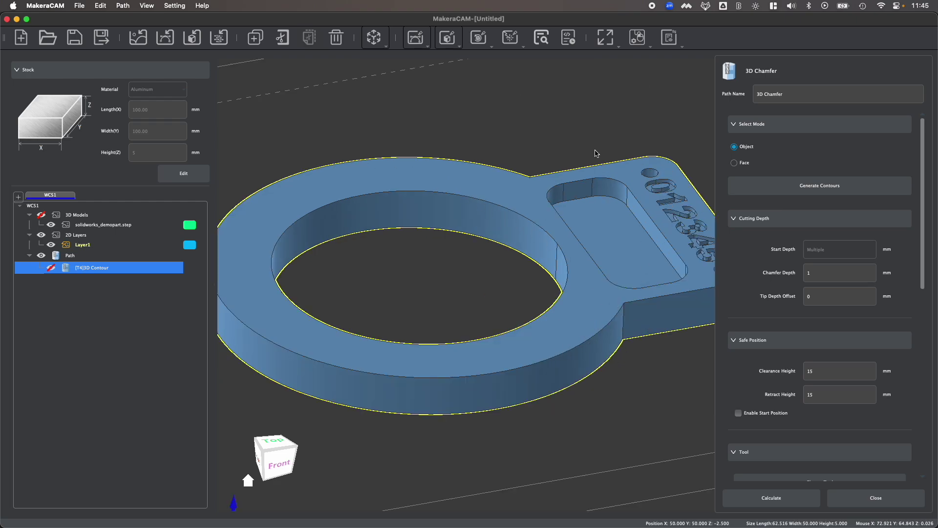
pyautogui.moveTo(596, 153); pyautogui.dragTo(590, 149, button='middle')
pyautogui.click(795, 191)
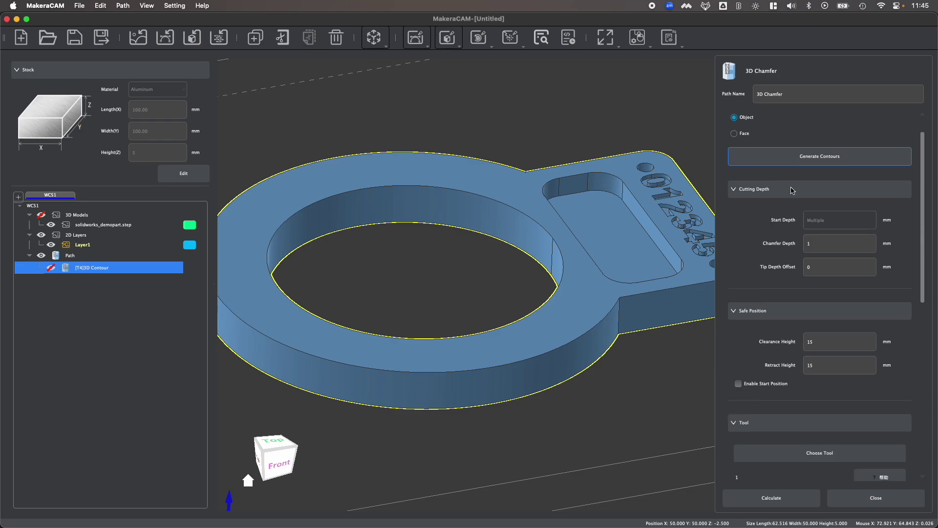
pyautogui.scroll(-3, 591, 269)
pyautogui.moveTo(579, 270); pyautogui.dragTo(562, 272, button='middle')
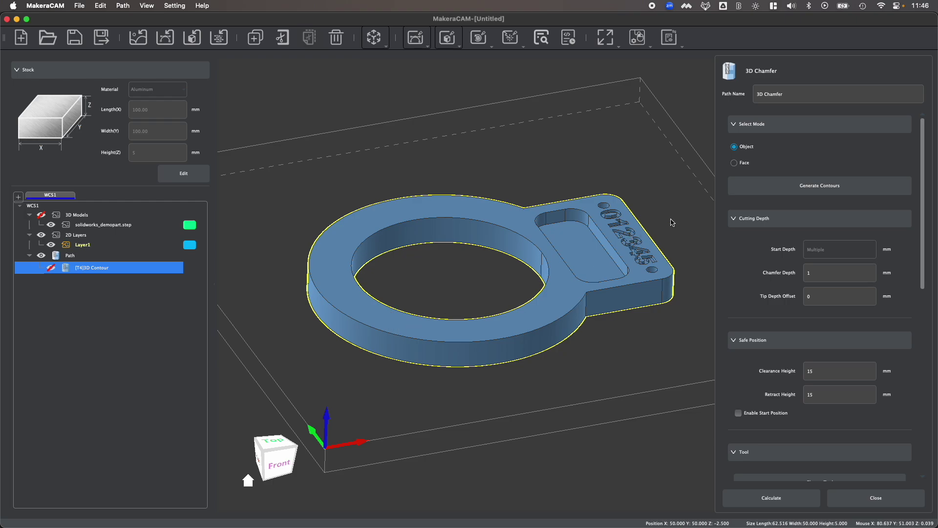
# Generate chamfer contours from the part, inspect them, then clear them
pyautogui.click(771, 187)
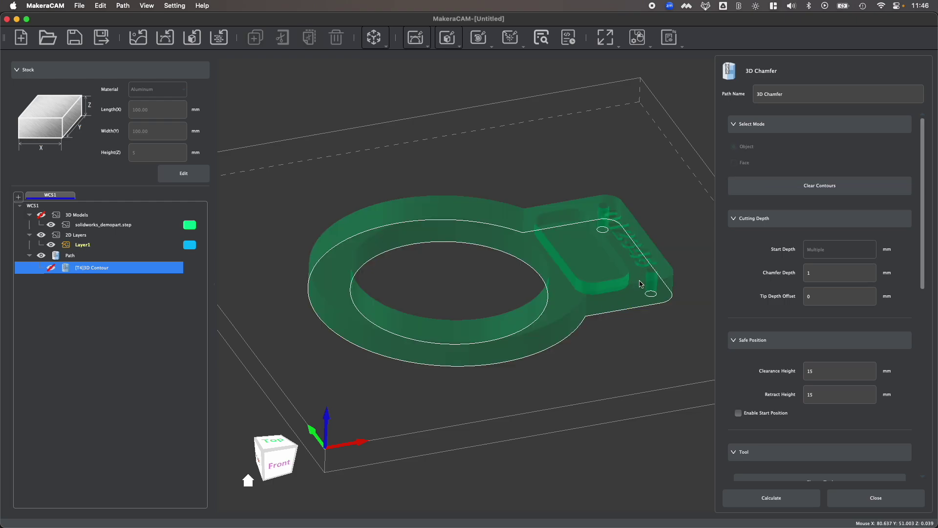
pyautogui.moveTo(318, 425); pyautogui.dragTo(266, 460)
pyautogui.click(806, 186)
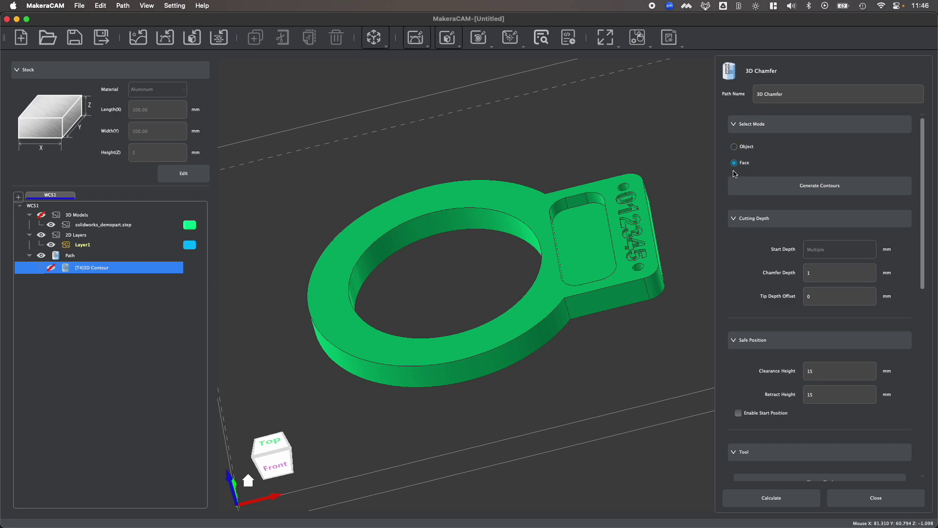
# Select the top face and regenerate the edge contours, outlining the 62.516 by 50 mm edge
pyautogui.click(464, 192)
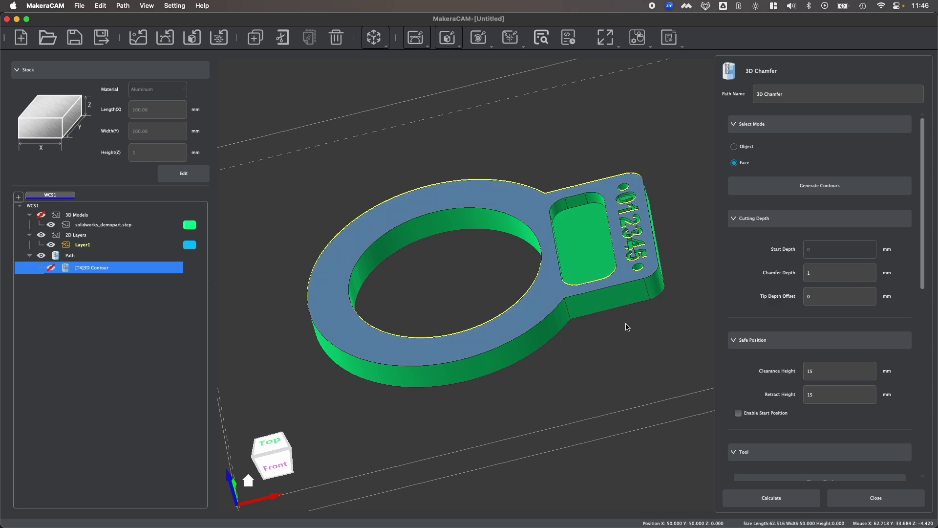
pyautogui.click(786, 191)
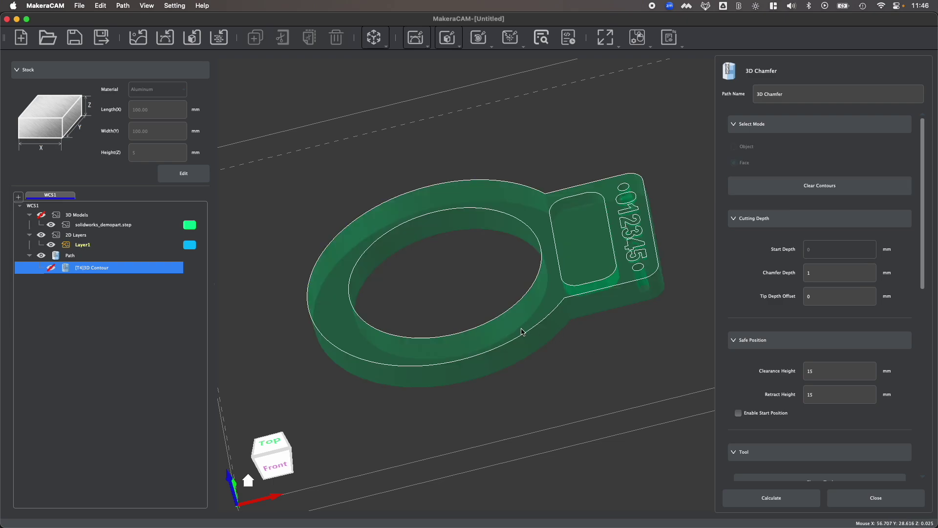
pyautogui.scroll(3, 522, 332)
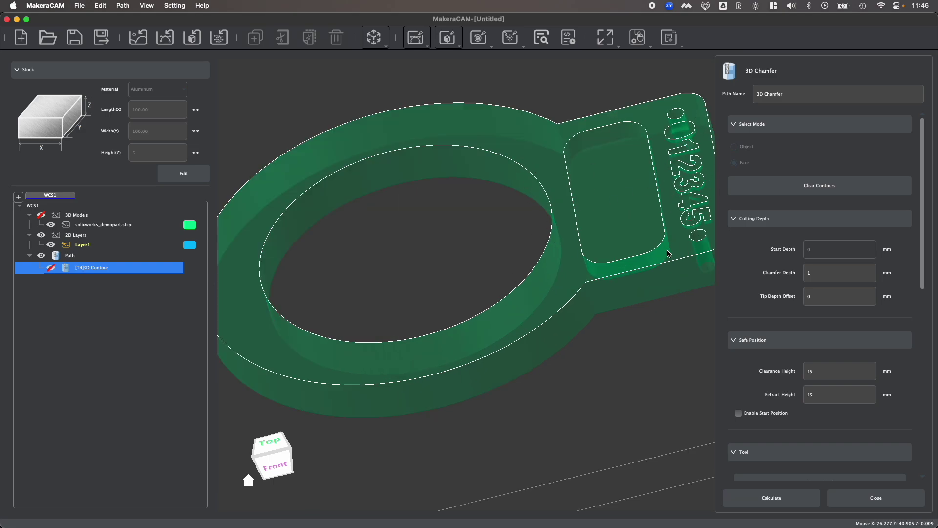
pyautogui.scroll(-3, 639, 263)
pyautogui.scroll(2, 606, 260)
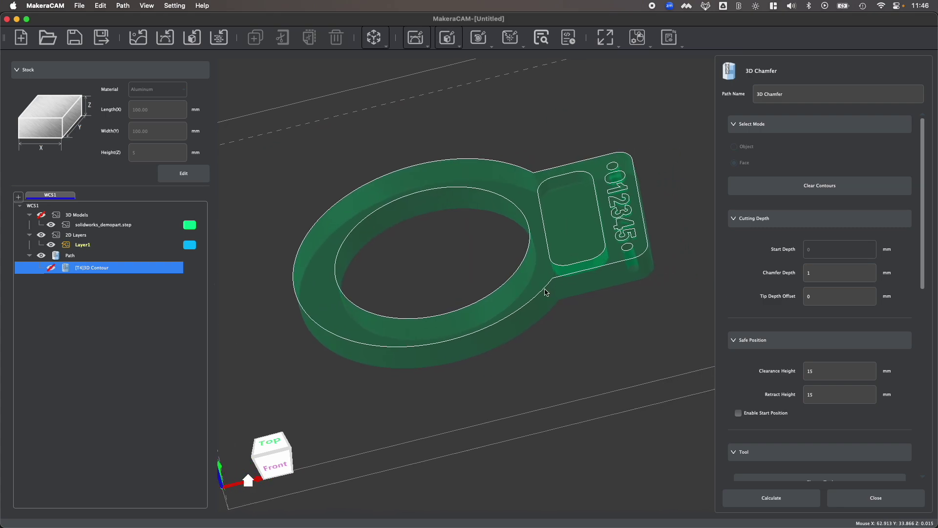
pyautogui.scroll(2, 469, 322)
pyautogui.scroll(-3, 534, 278)
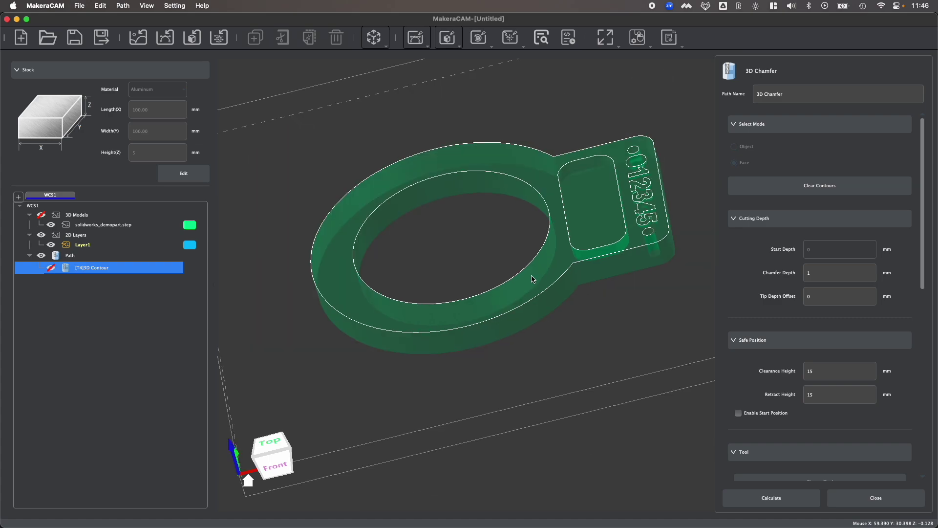
pyautogui.scroll(2, 535, 300)
# Select the part's outer top edge contour for the chamfer and edit the 1 mm Chamfer Depth
pyautogui.click(537, 296)
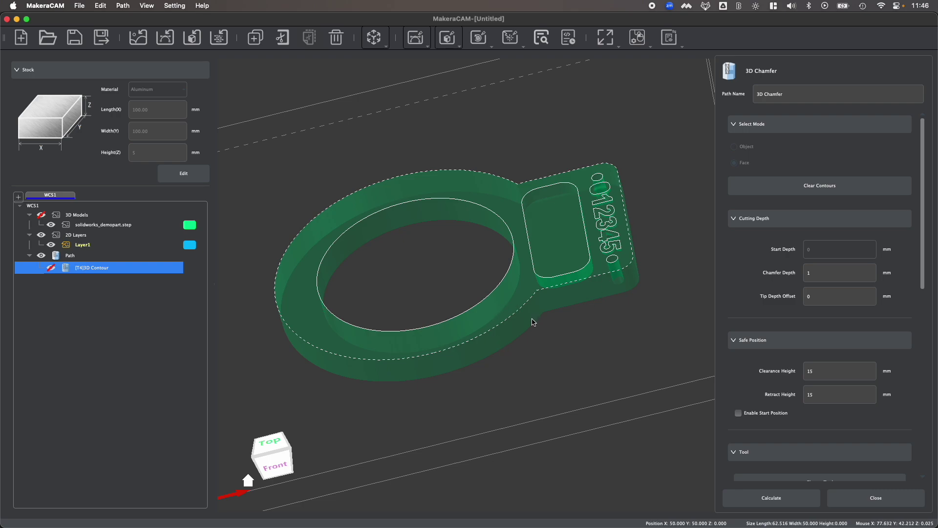
pyautogui.scroll(-2, 804, 253)
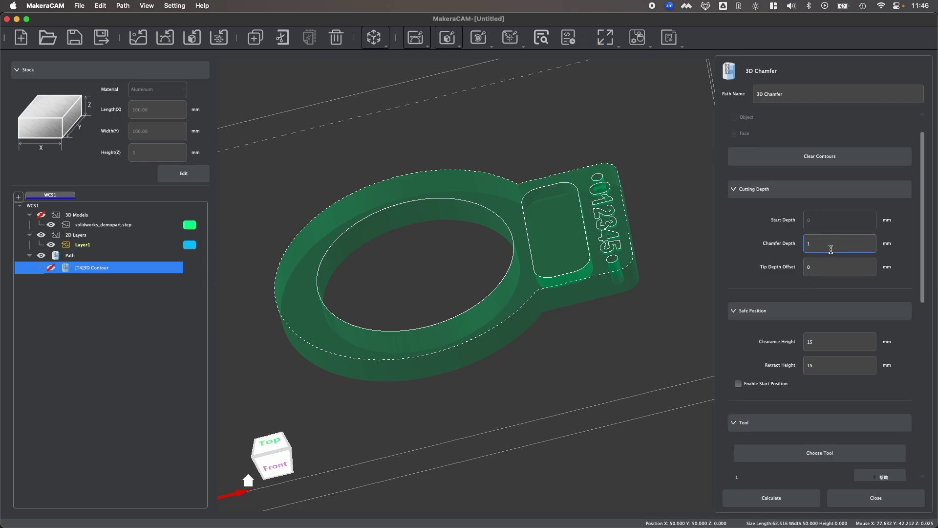
pyautogui.scroll(-3, 832, 205)
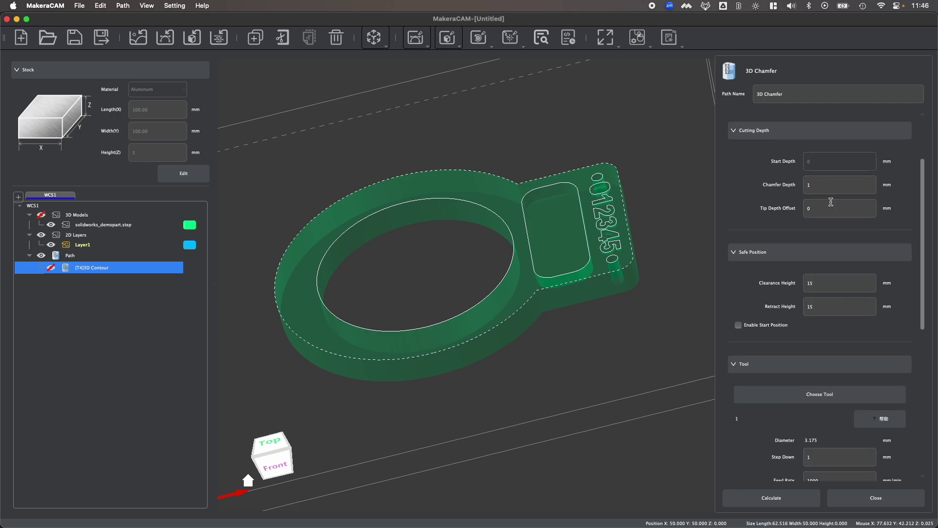
pyautogui.scroll(-1, 845, 158)
pyautogui.click(841, 157)
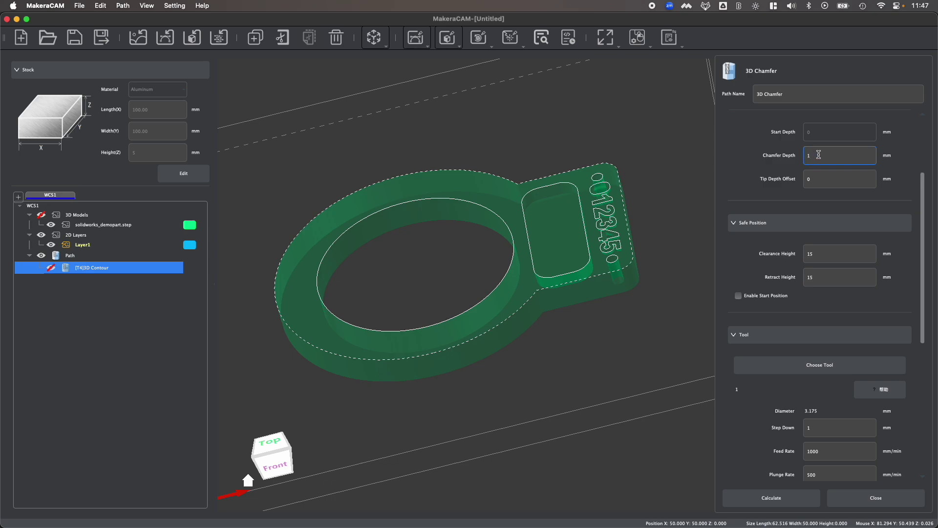
# Set the chamfer's Tip Depth Offset to 0.5 mm
pyautogui.press('Tab')
pyautogui.scroll(5, 617, 171)
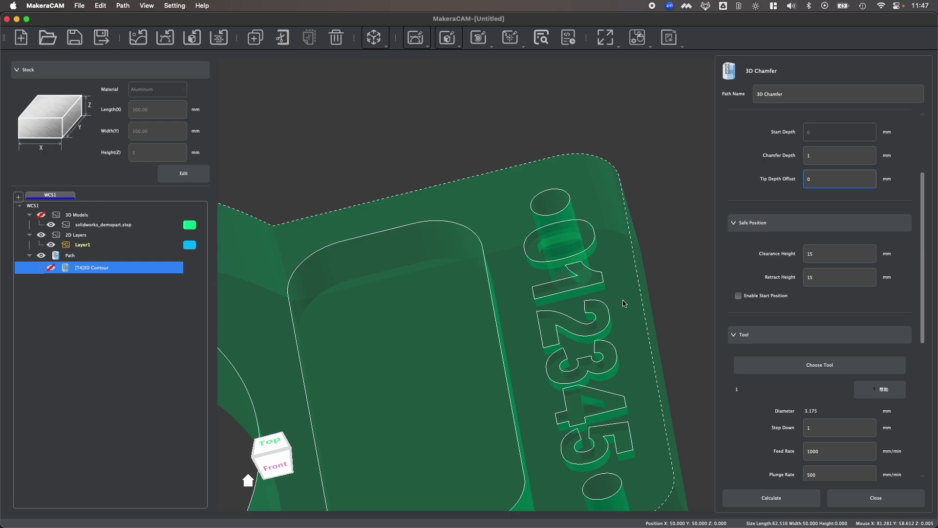
pyautogui.scroll(-2, 630, 247)
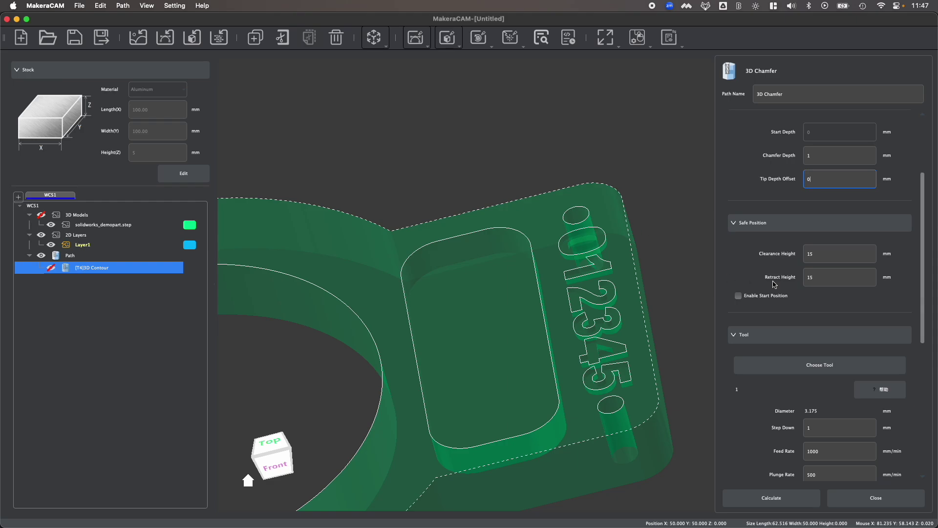
pyautogui.scroll(-3, 639, 254)
pyautogui.scroll(1, 645, 244)
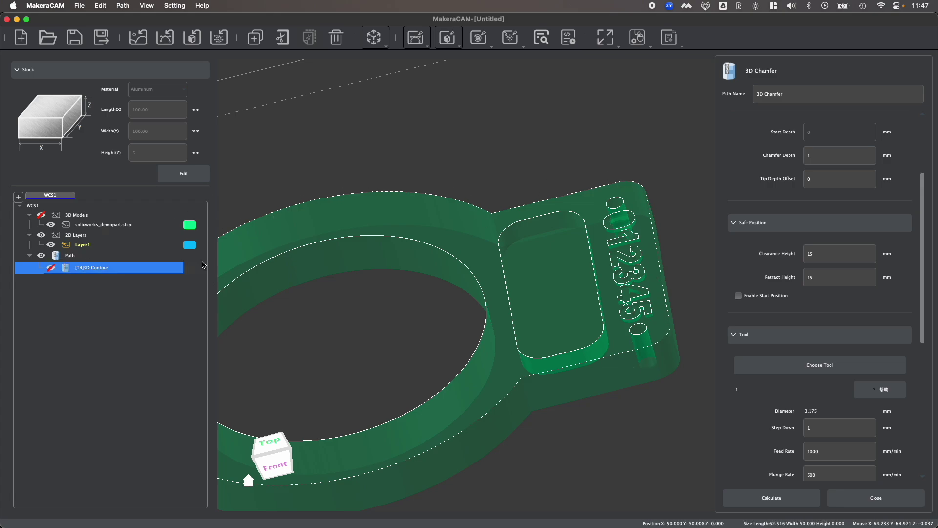
pyautogui.doubleClick(816, 183)
# Open the tool library with Choose Tool to pick a cutter
pyautogui.scroll(-2, 718, 313)
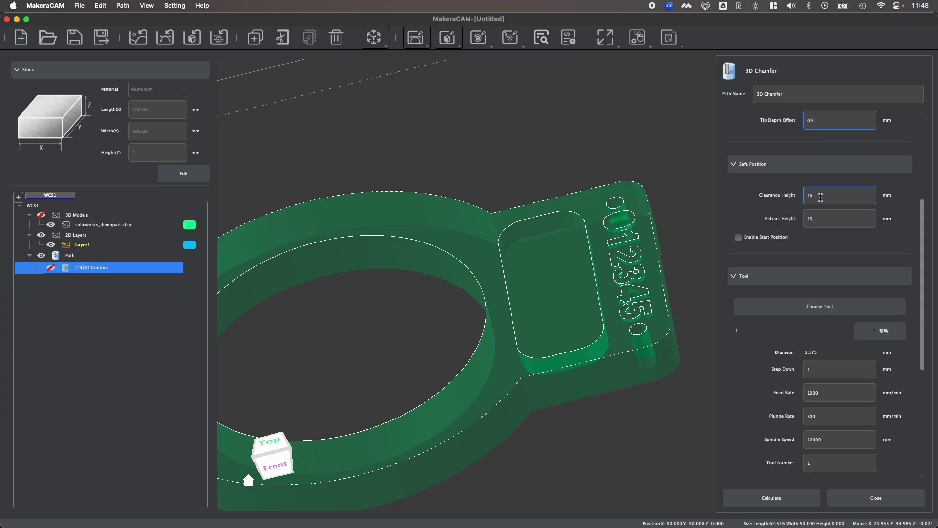
pyautogui.scroll(-1, 831, 207)
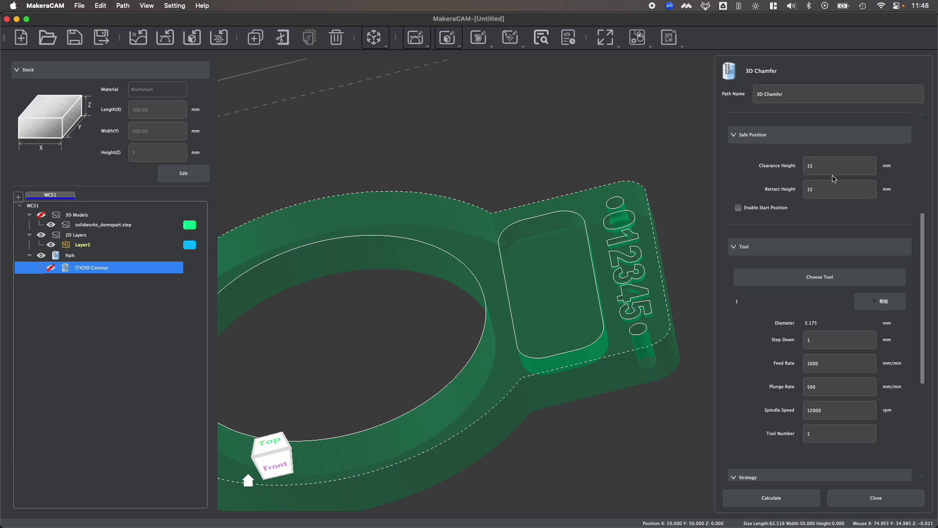
pyautogui.scroll(-3, 821, 200)
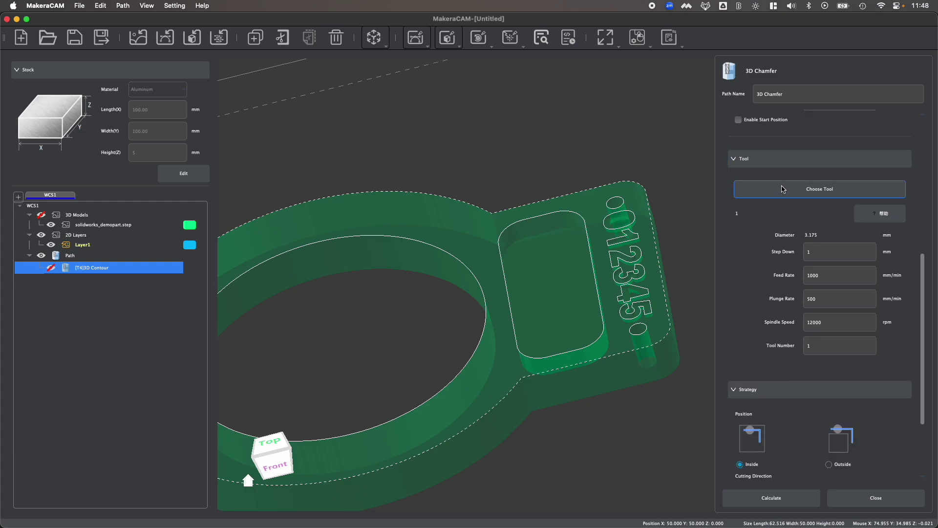
pyautogui.click(787, 190)
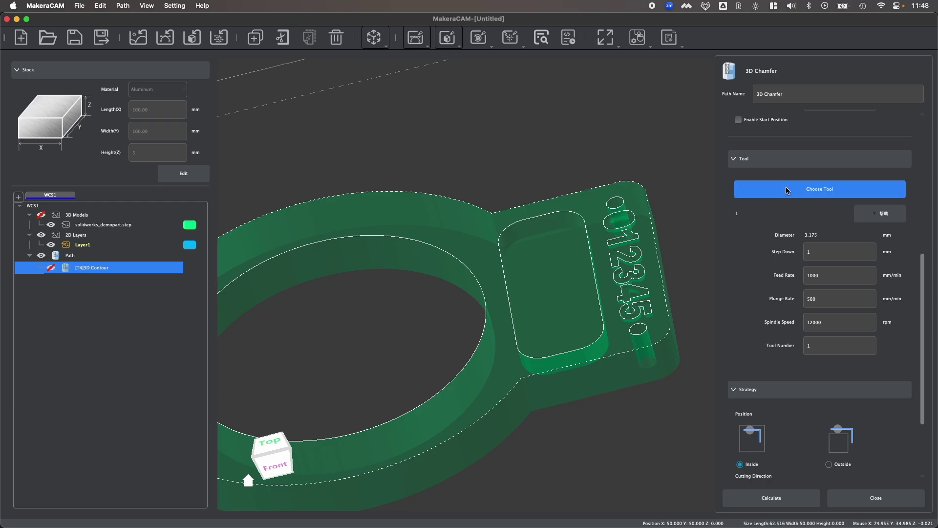
# Assign the 0.1mm*90° Chamfering bit from Example Tools as tool 6
pyautogui.click(242, 94)
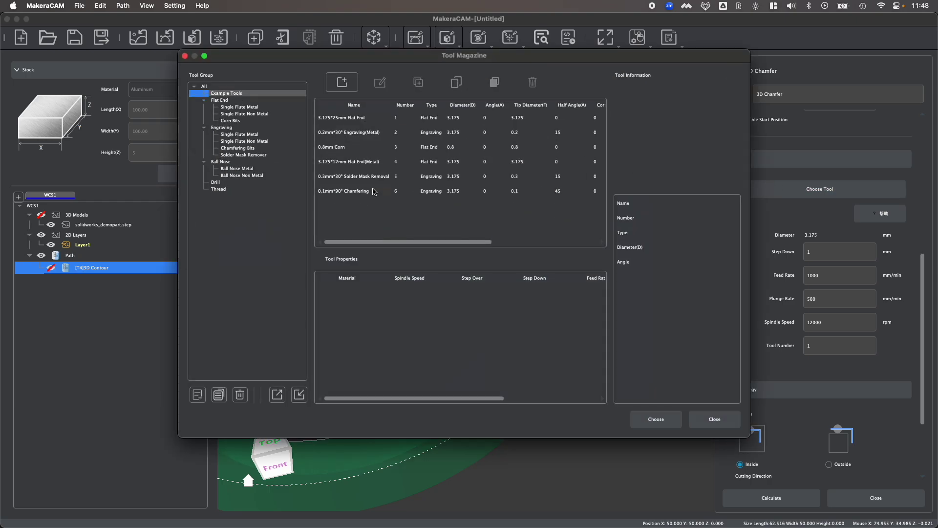
pyautogui.click(367, 195)
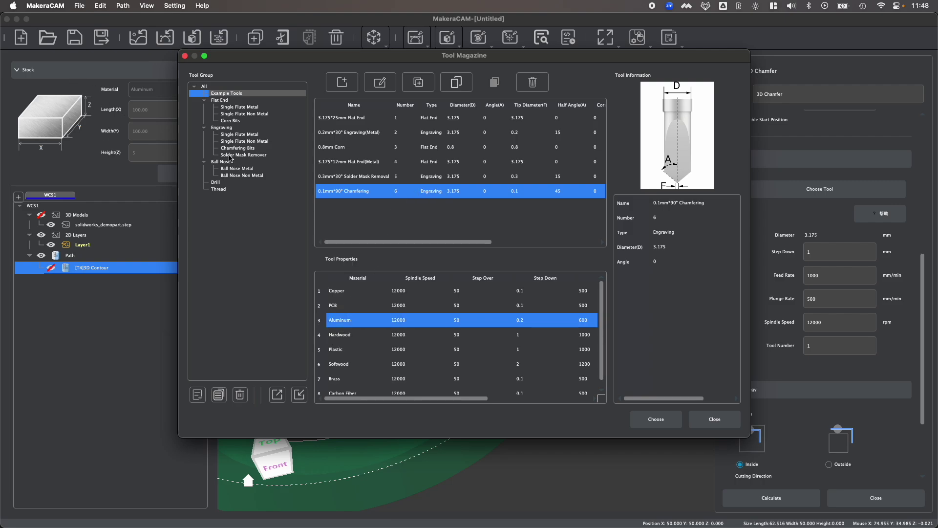
pyautogui.click(677, 418)
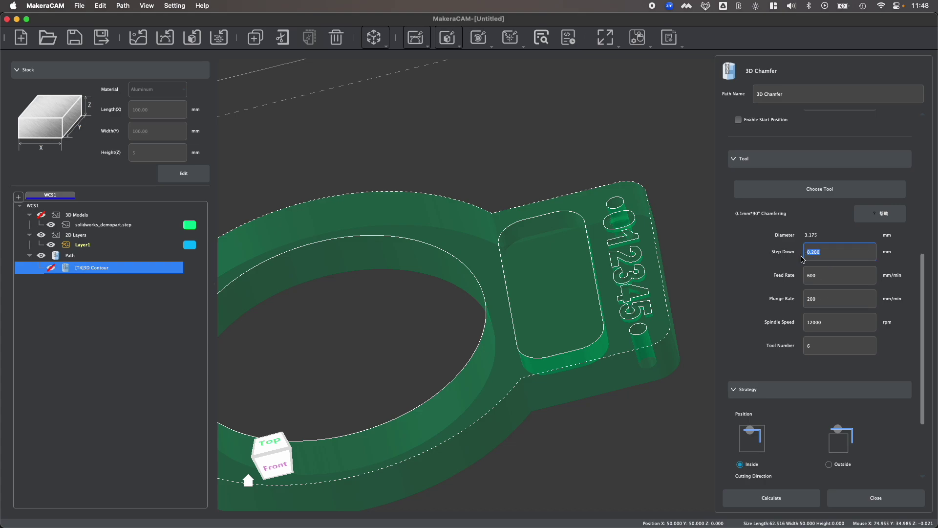
pyautogui.click(831, 281)
pyautogui.scroll(-2, 829, 293)
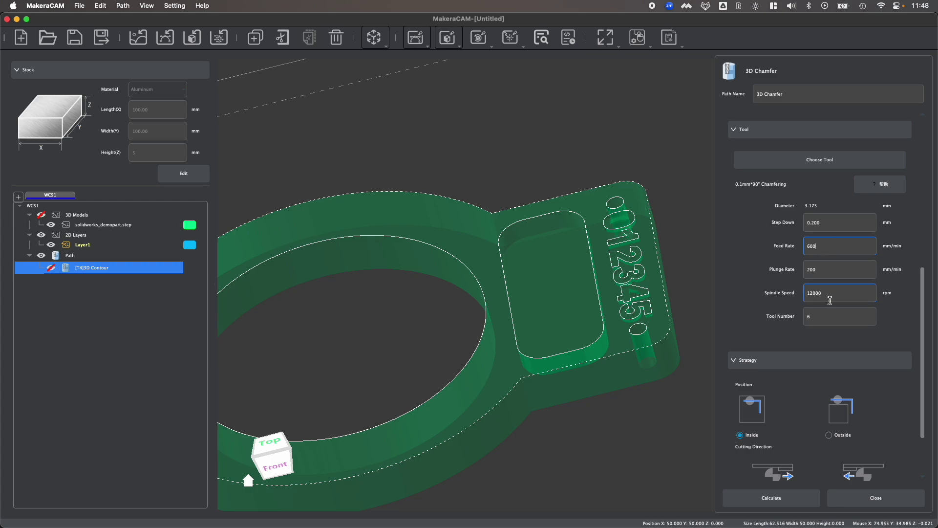
pyautogui.scroll(-1, 854, 249)
pyautogui.click(806, 287)
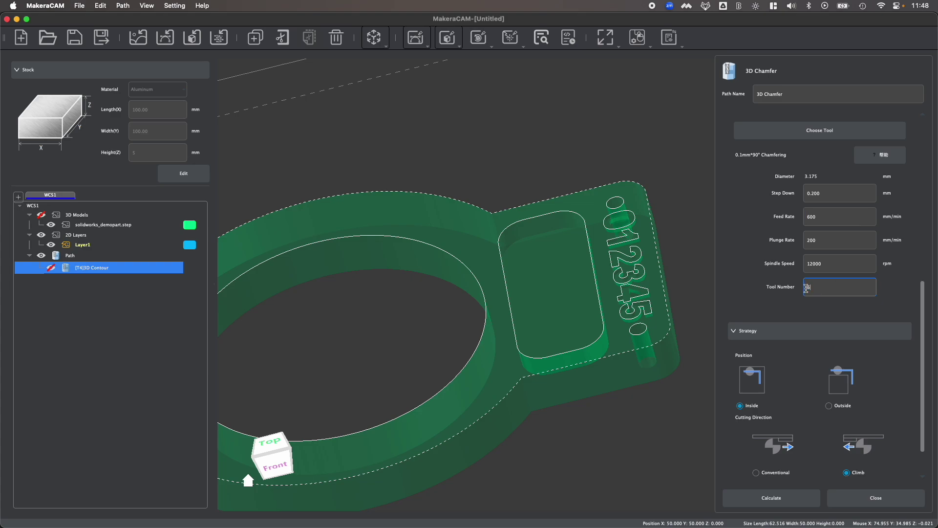
pyautogui.doubleClick(806, 287)
pyautogui.doubleClick(819, 287)
# Set the chamfer Strategy position to Outside, keeping Climb direction
pyautogui.scroll(-3, 836, 284)
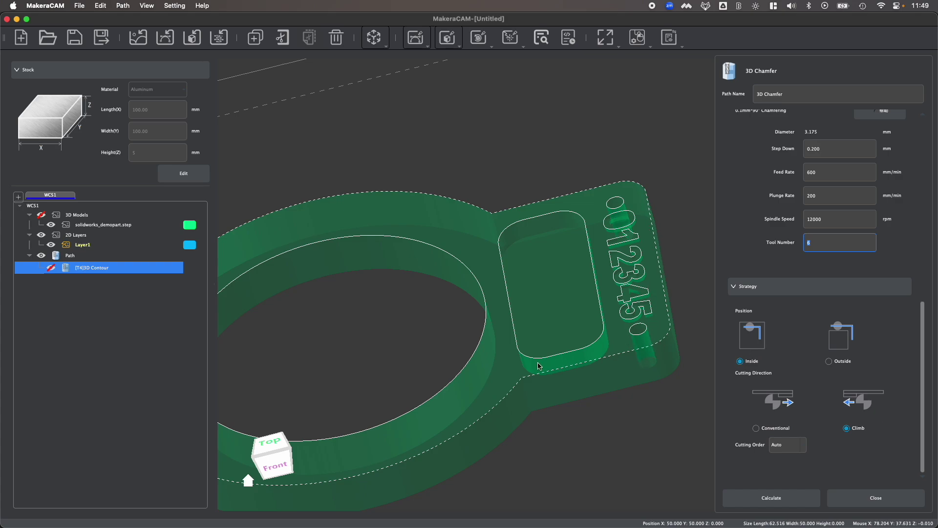
pyautogui.scroll(-3, 489, 388)
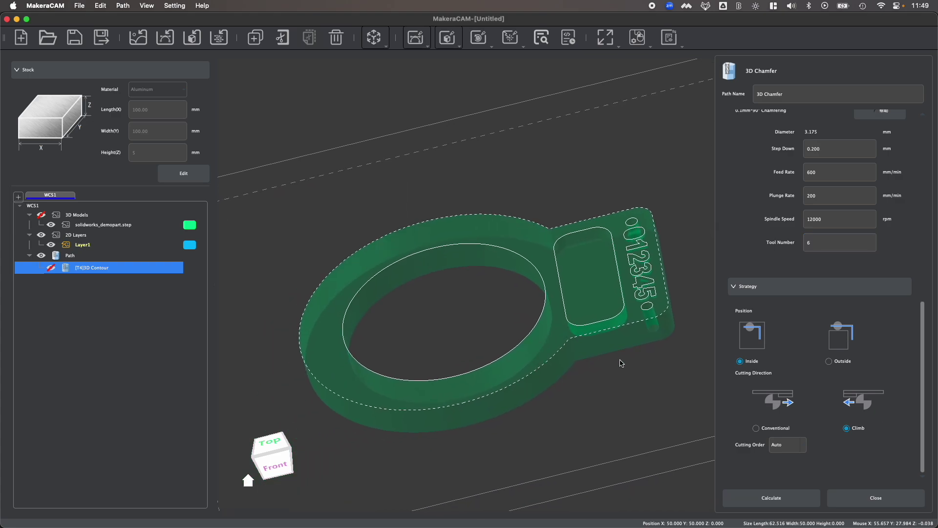
pyautogui.click(829, 361)
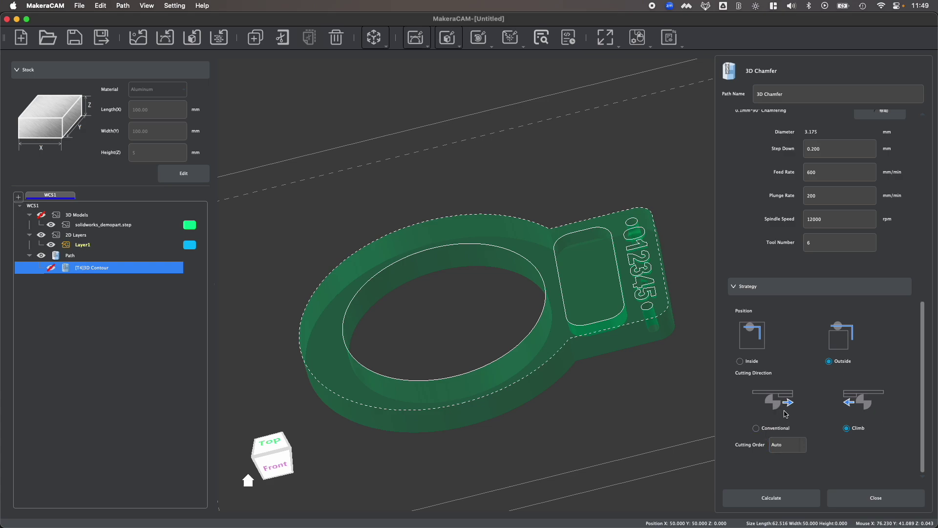
# Calculate the [T6]3D Chamfer toolpath
pyautogui.click(771, 497)
pyautogui.scroll(3, 464, 424)
pyautogui.scroll(5, 435, 407)
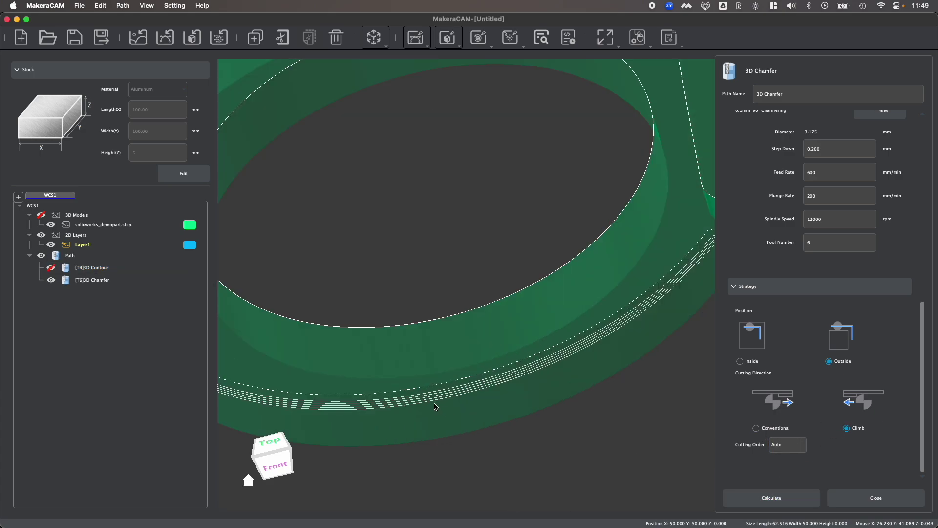
pyautogui.scroll(-5, 264, 447)
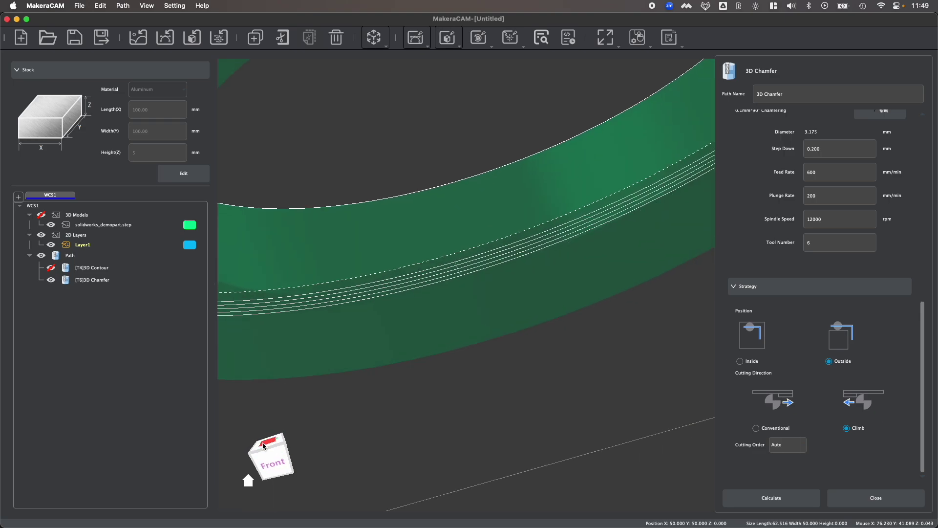
pyautogui.scroll(5, 342, 371)
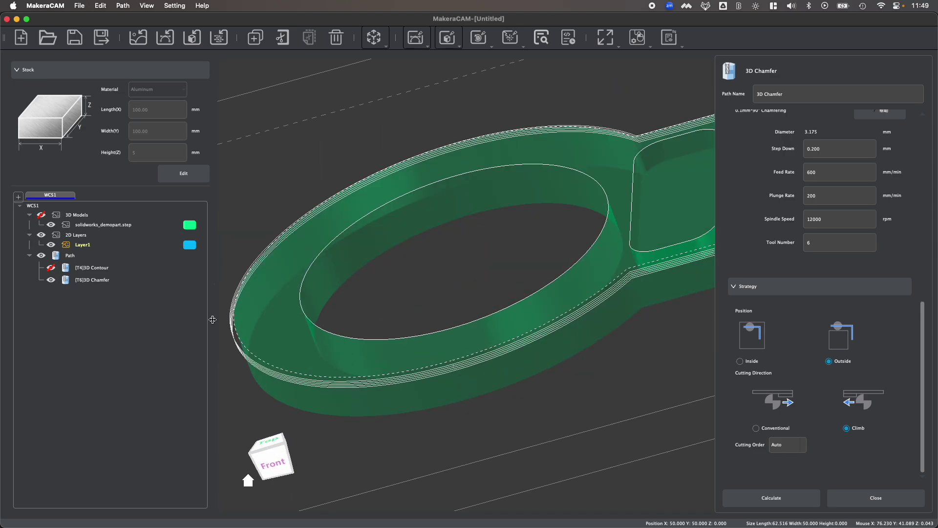
# Compare the chamfer path by toggling it, show the 3D Contour path again, and orbit to inspect
pyautogui.click(51, 279)
pyautogui.click(51, 279)
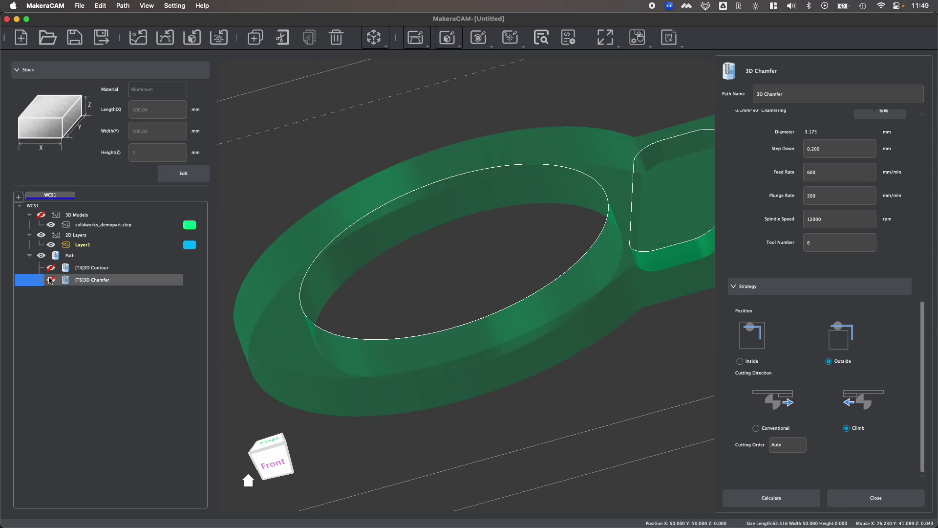
pyautogui.click(51, 268)
pyautogui.moveTo(280, 462); pyautogui.dragTo(264, 452)
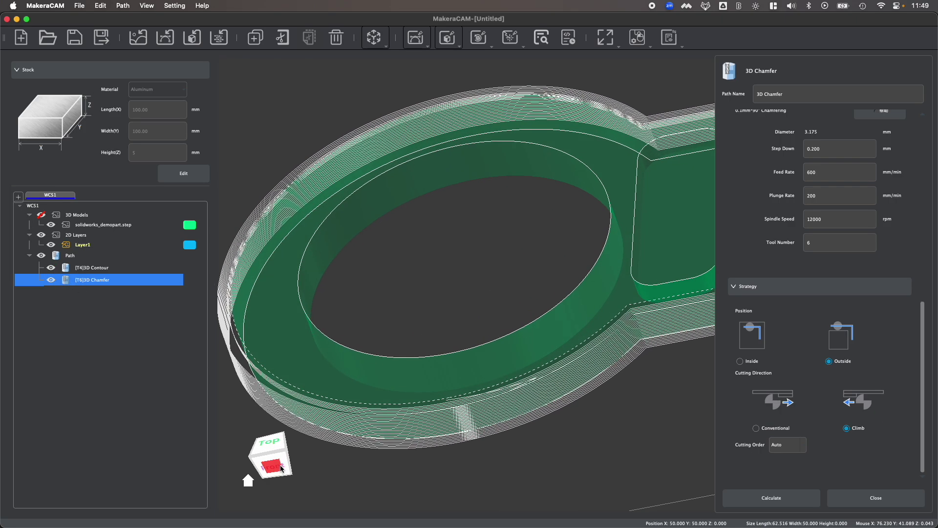
pyautogui.scroll(-5, 328, 379)
pyautogui.scroll(5, 325, 376)
pyautogui.scroll(-5, 341, 347)
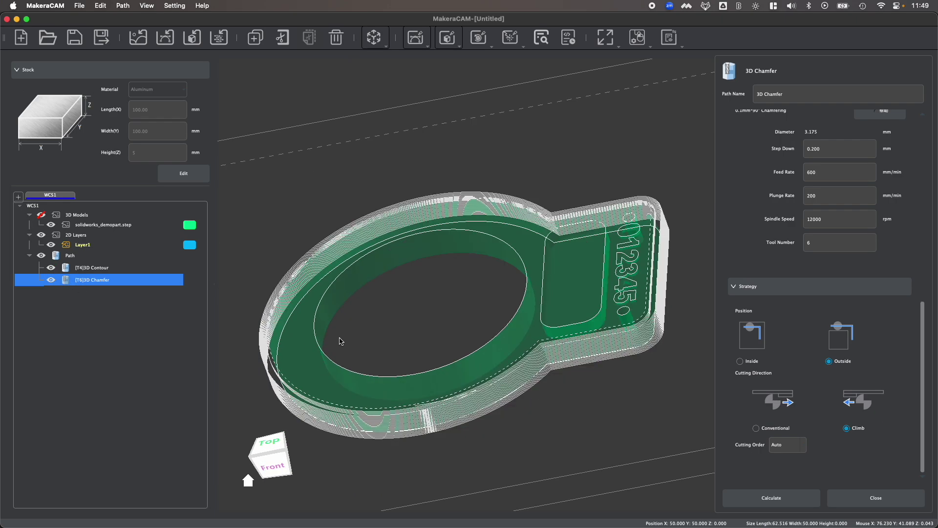